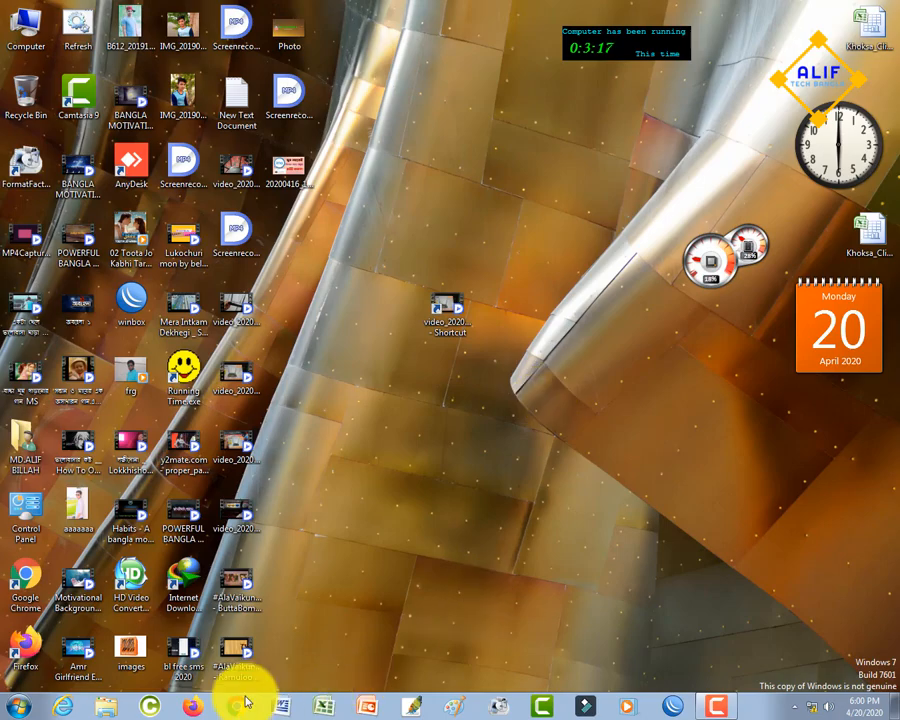
# - Open Google Chrome and go to the router's setup page at 192.168.0.1
pyautogui.click(246, 702)
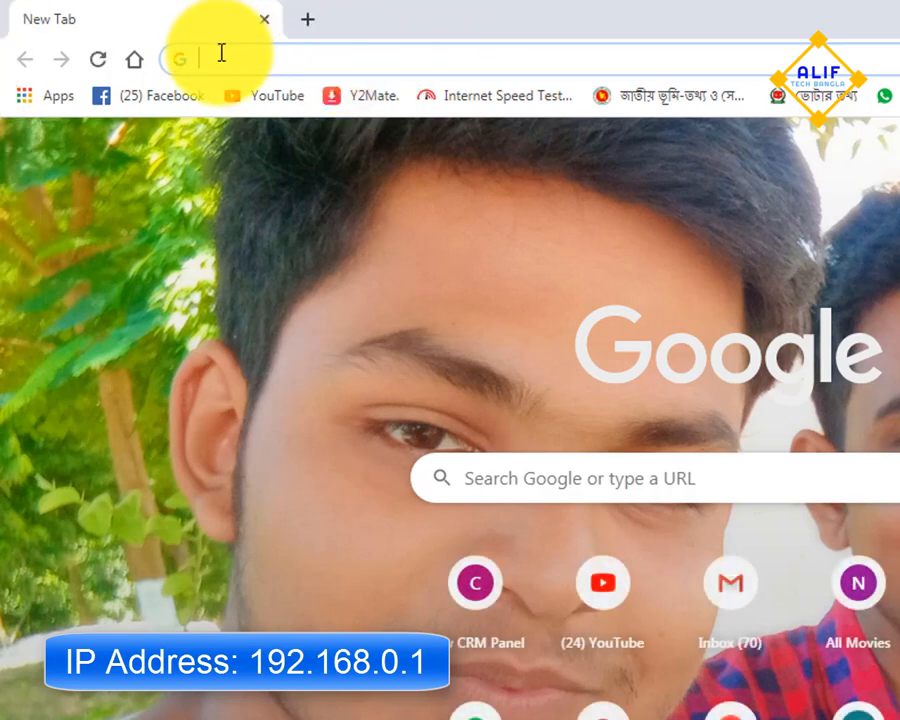
pyautogui.write('1')
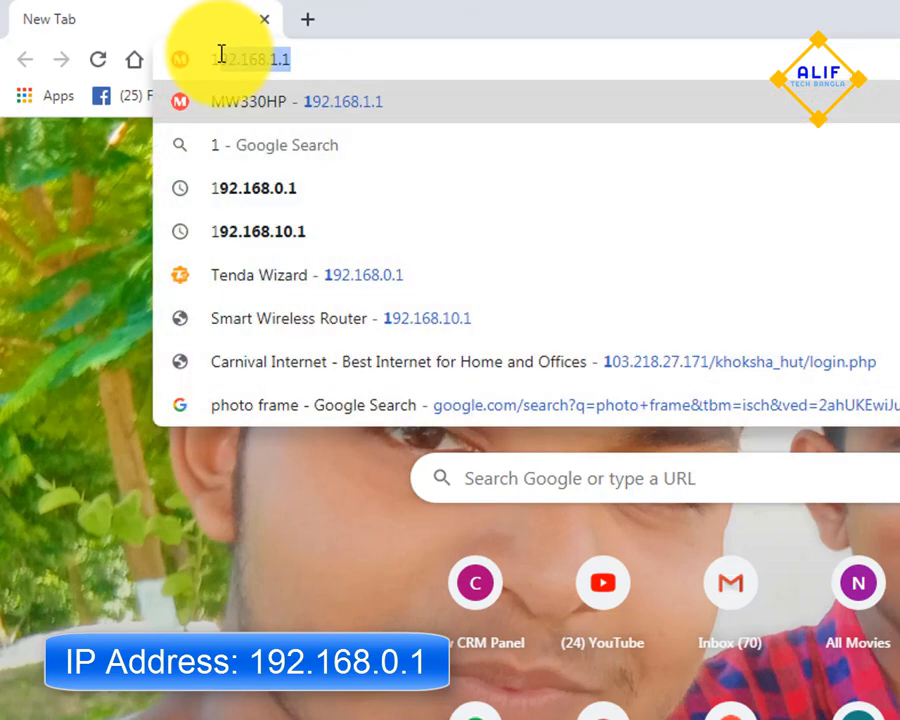
pyautogui.write('92.')
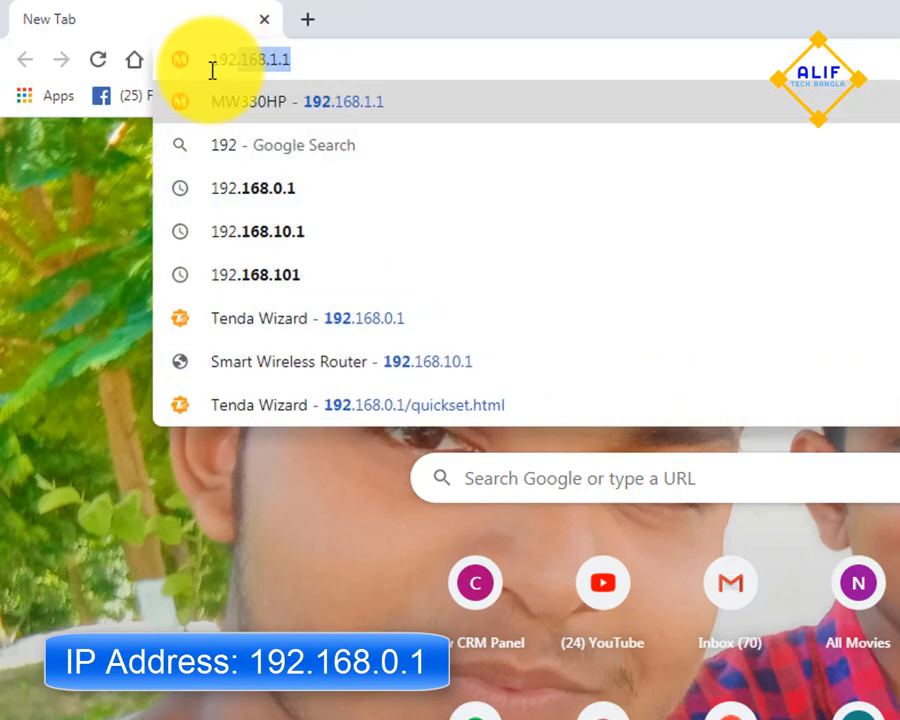
pyautogui.write('168.')
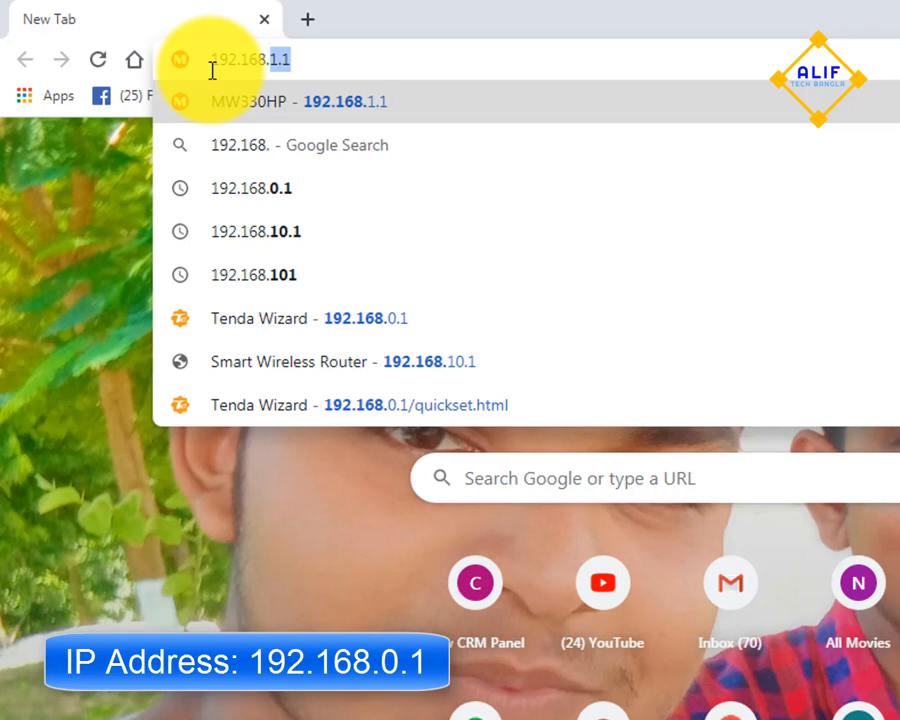
pyautogui.write('0.1')
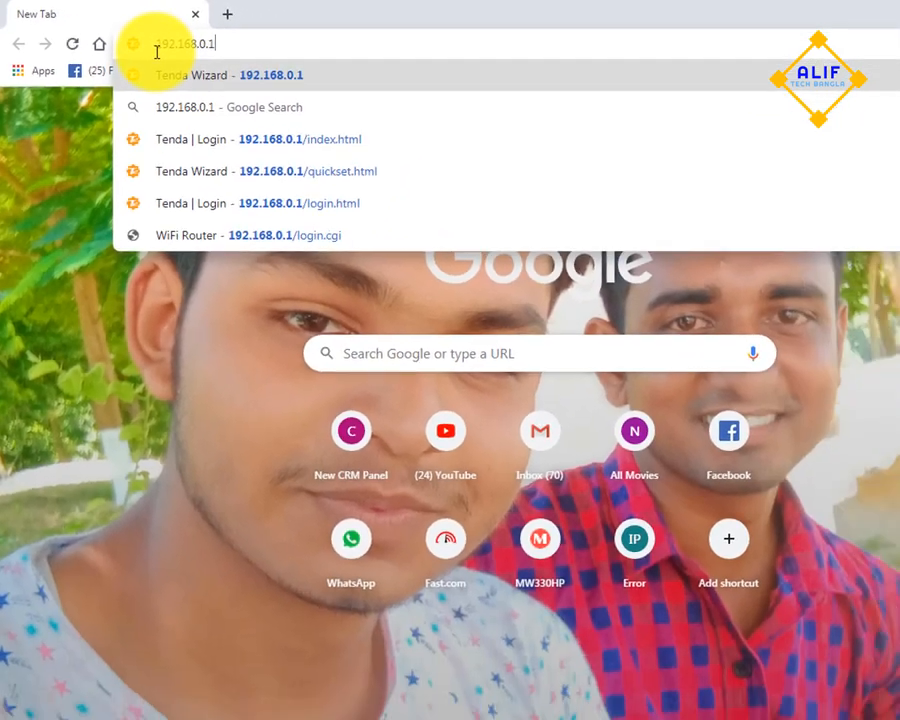
pyautogui.press('Return')
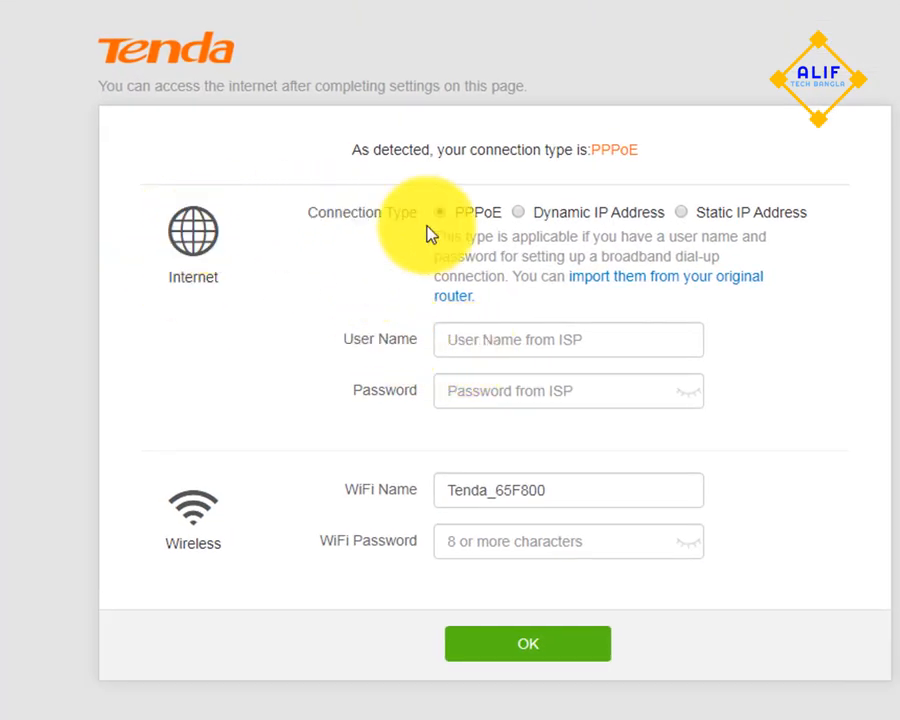
# - Fill in the PPPoE user name and password supplied by the internet provider
pyautogui.click(478, 345)
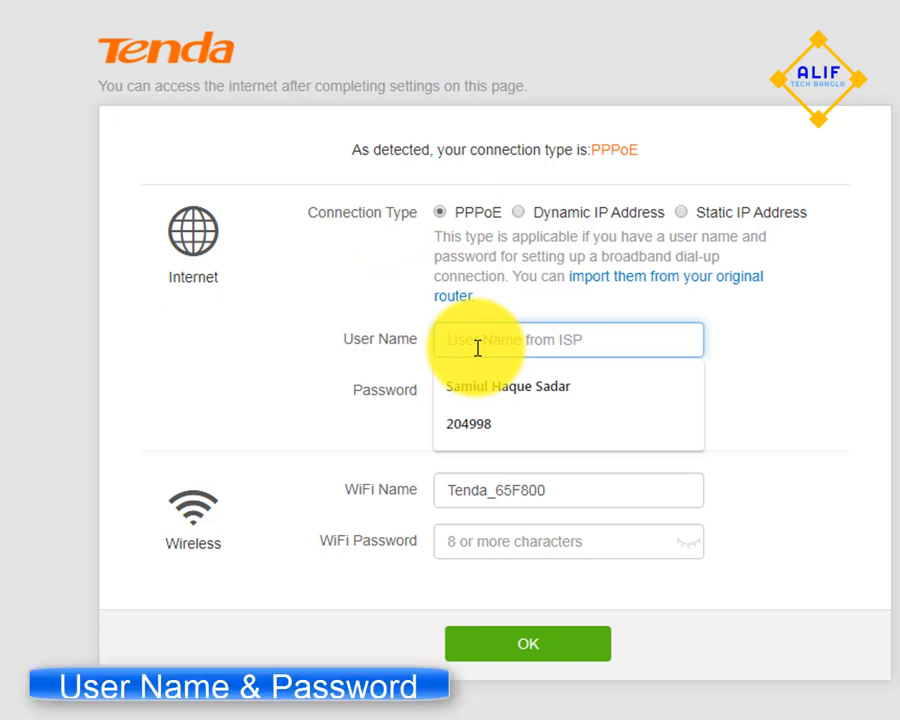
pyautogui.write('205')
pyautogui.write('800')
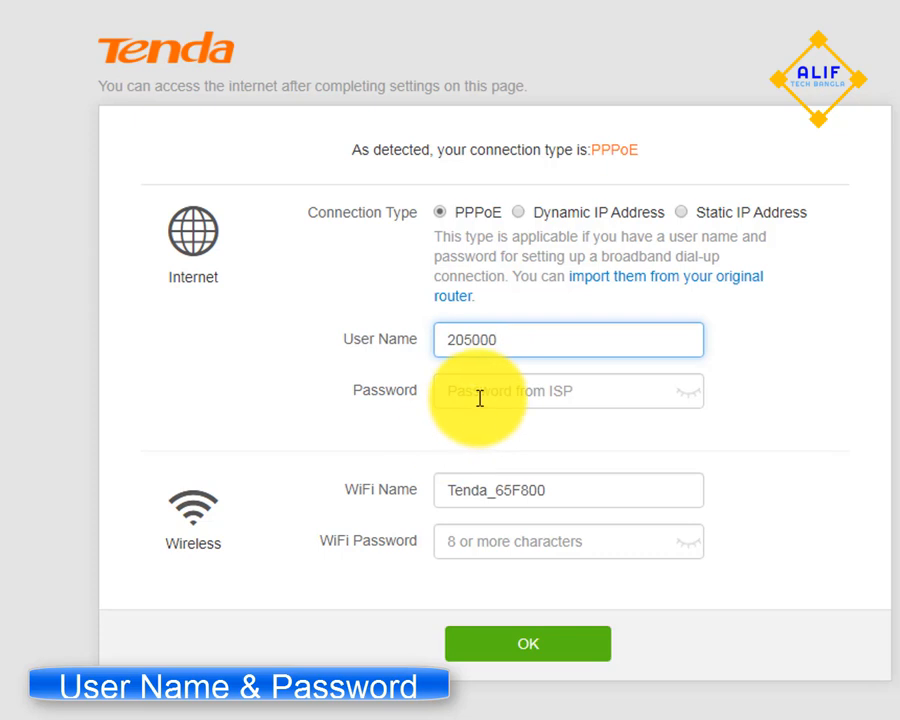
pyautogui.click(480, 393)
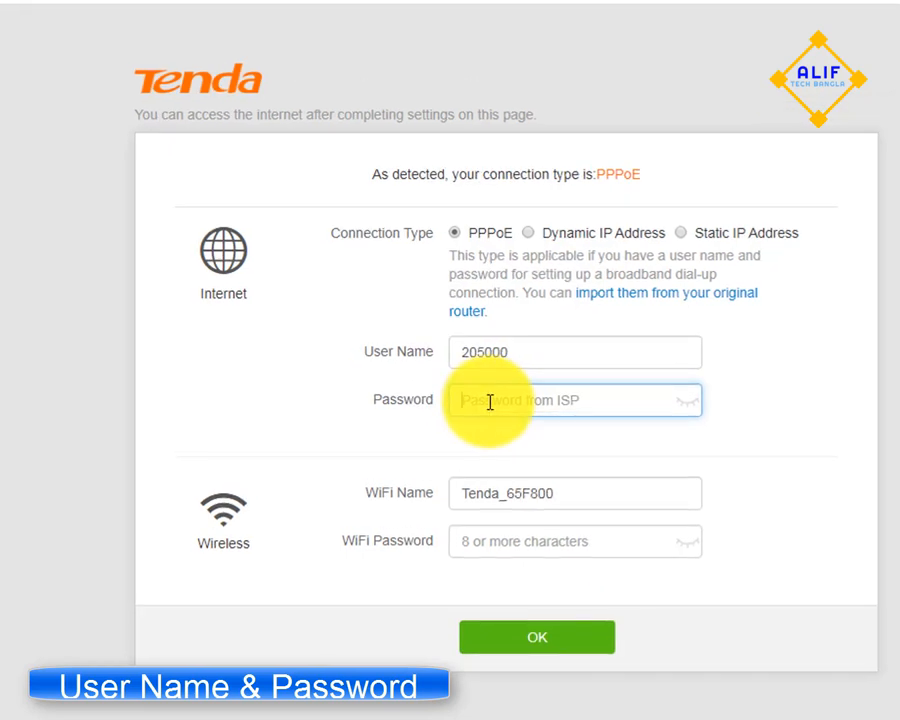
pyautogui.write('123456')
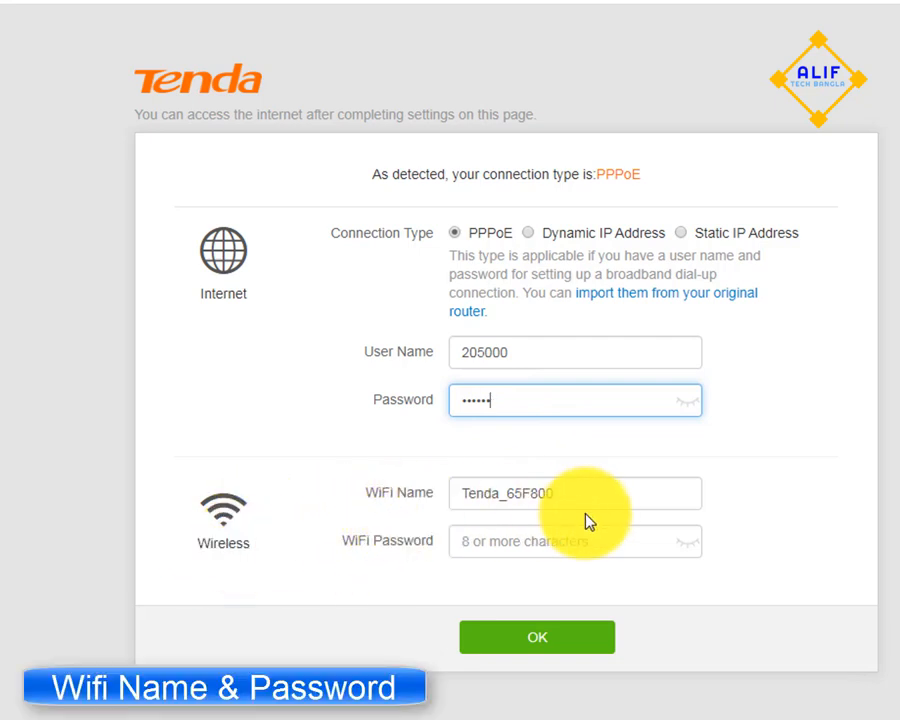
# - Replace the default WiFi name with the owner's first name, enter the WiFi password, and submit the setup form
pyautogui.moveTo(566, 492); pyautogui.dragTo(422, 500)
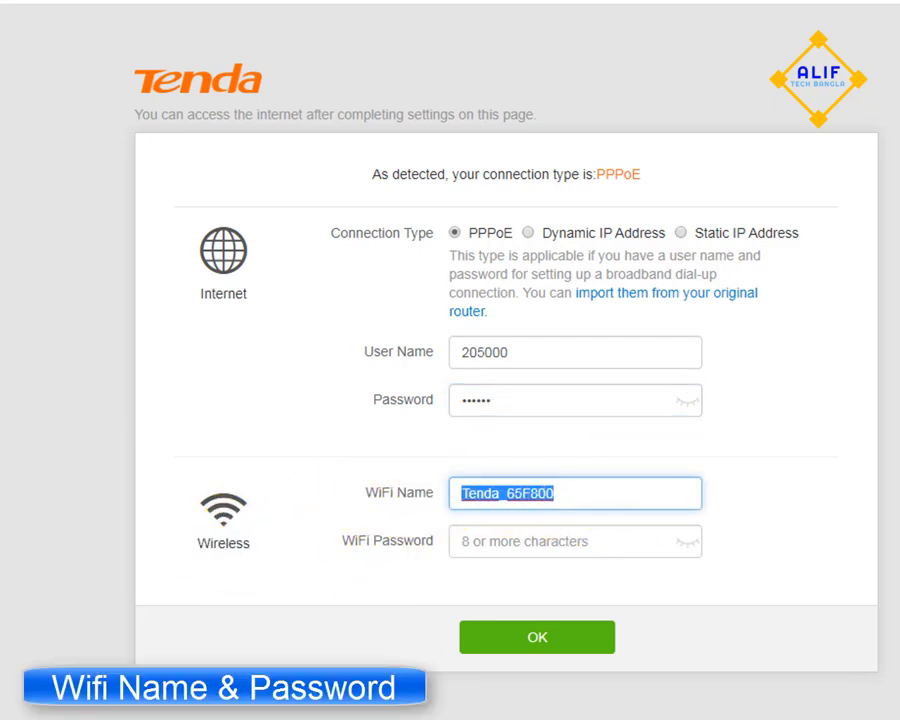
pyautogui.write('ARIF')
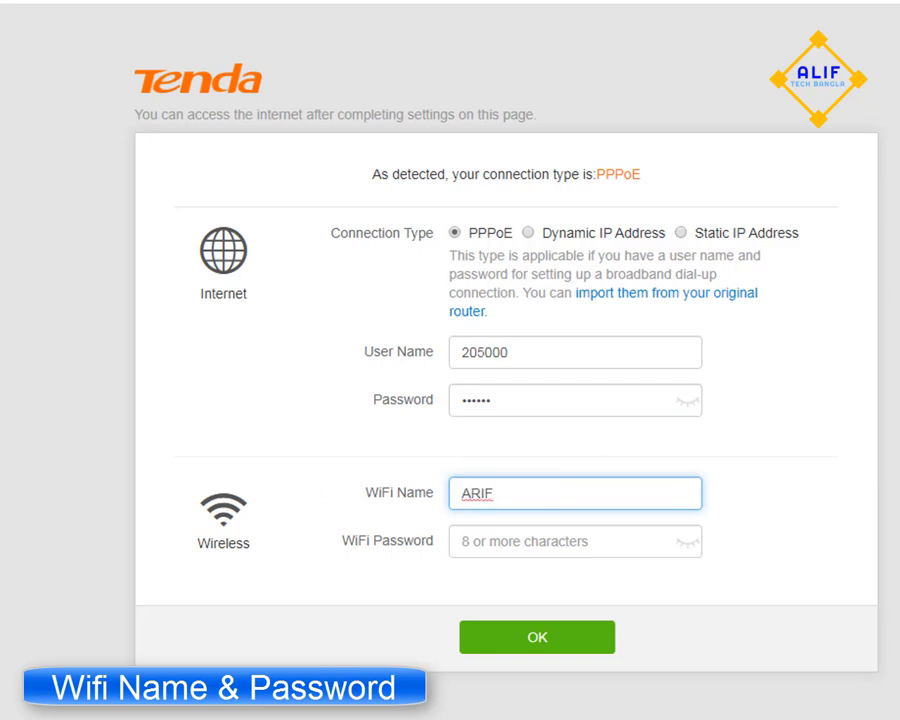
pyautogui.click(509, 537)
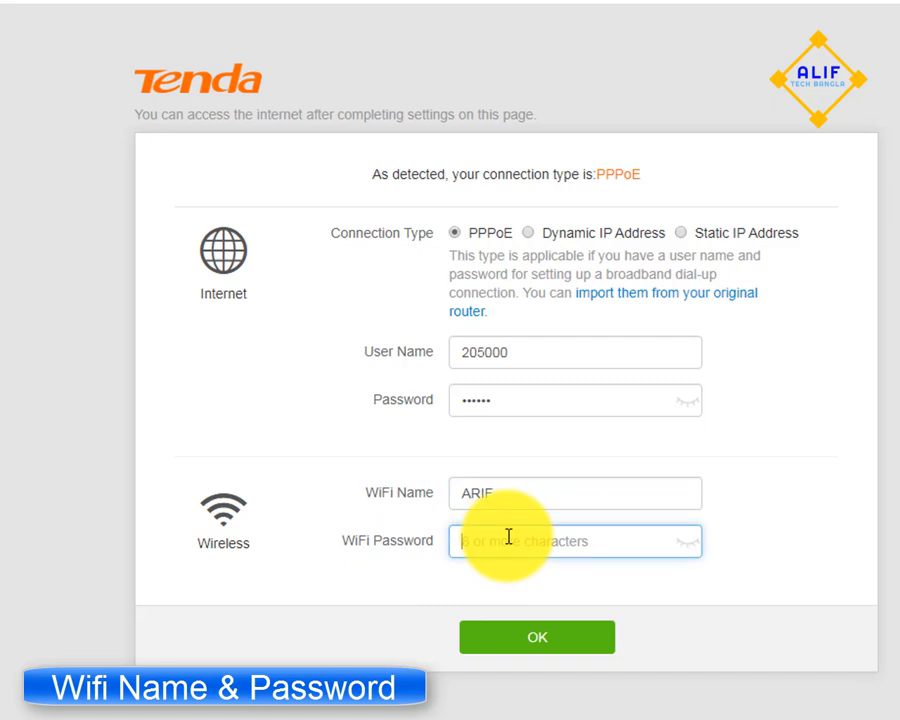
pyautogui.write('1')
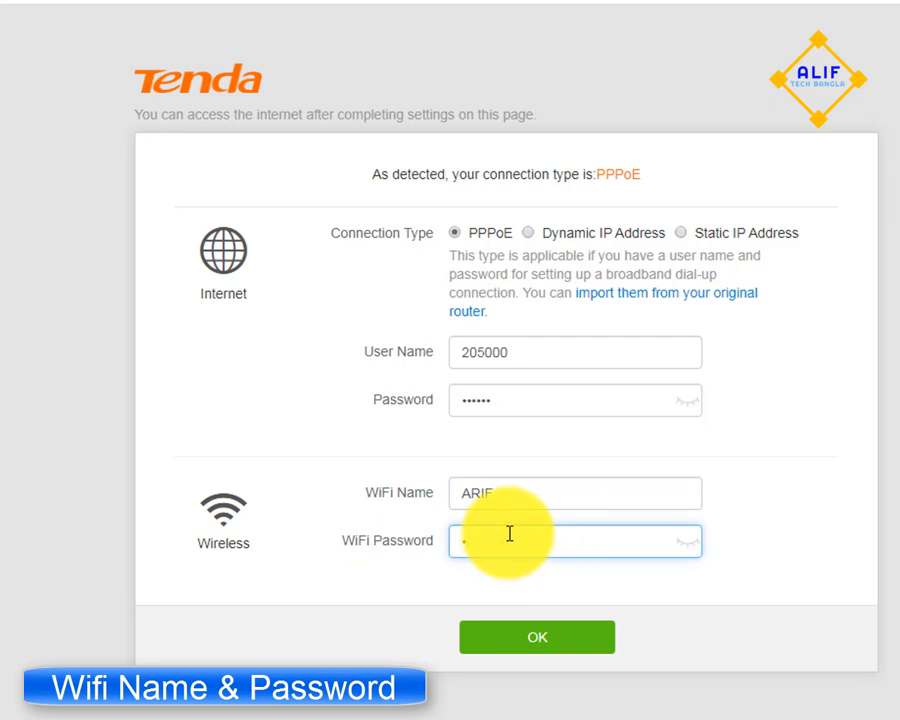
pyautogui.write('2345678')
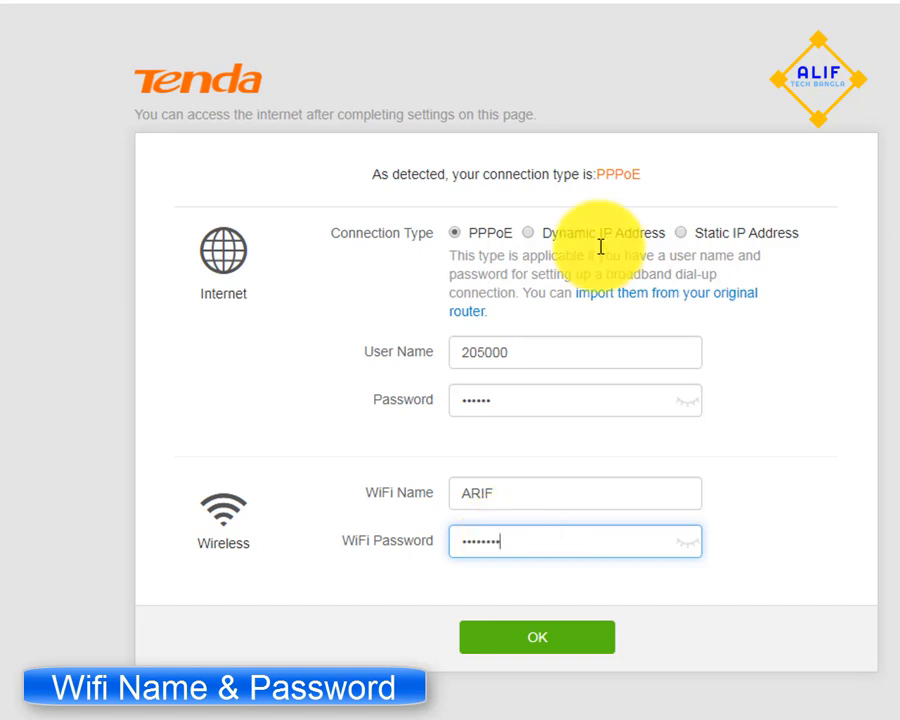
pyautogui.click(531, 632)
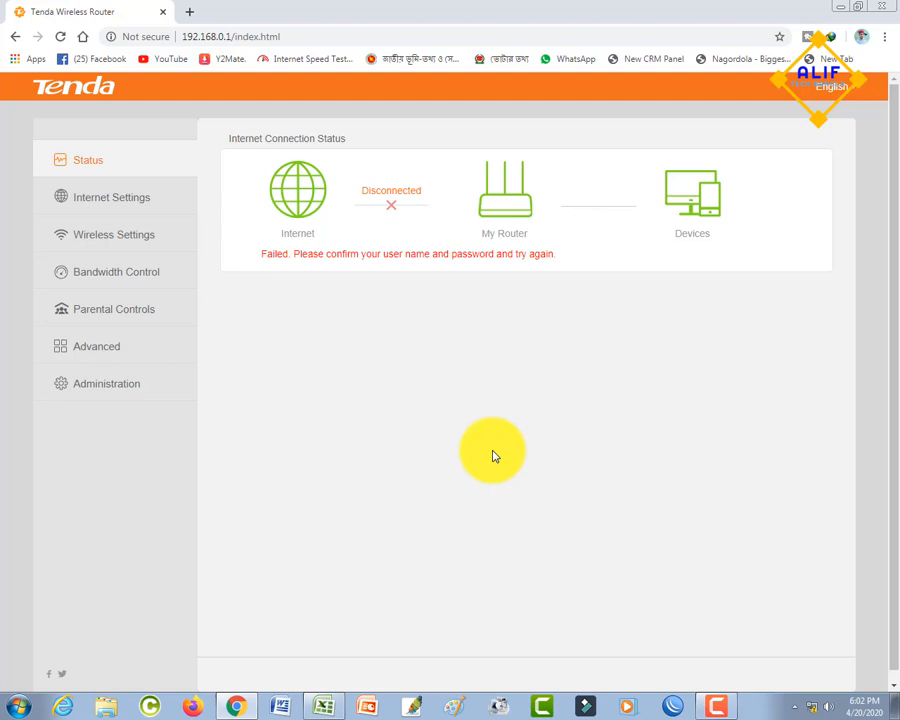
# - Review the router's Internet Settings, Wireless Settings, Bandwidth Control and Parental Controls pages
pyautogui.click(88, 207)
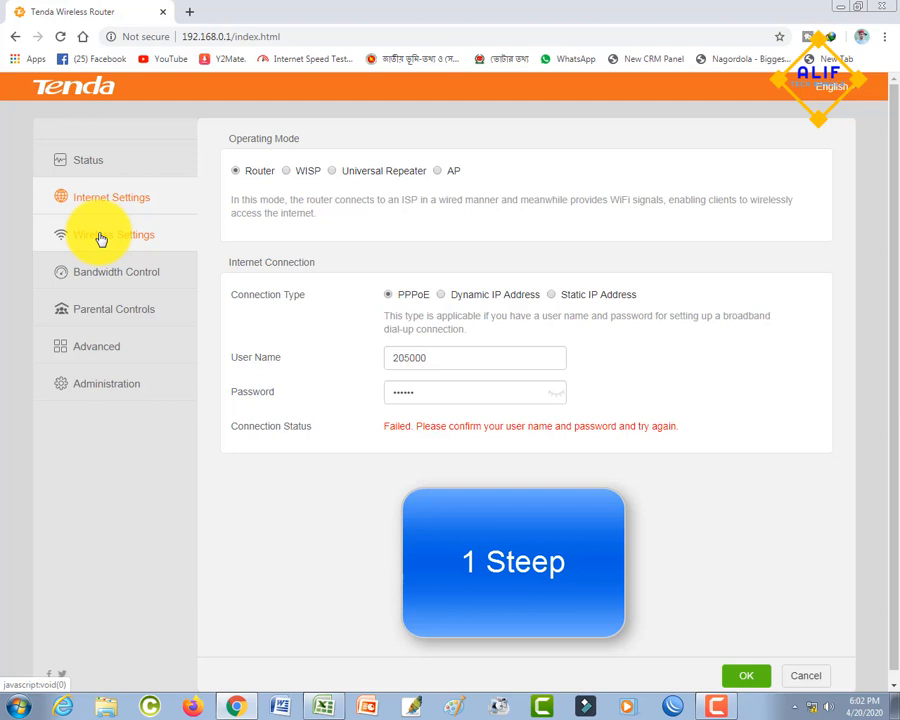
pyautogui.click(102, 241)
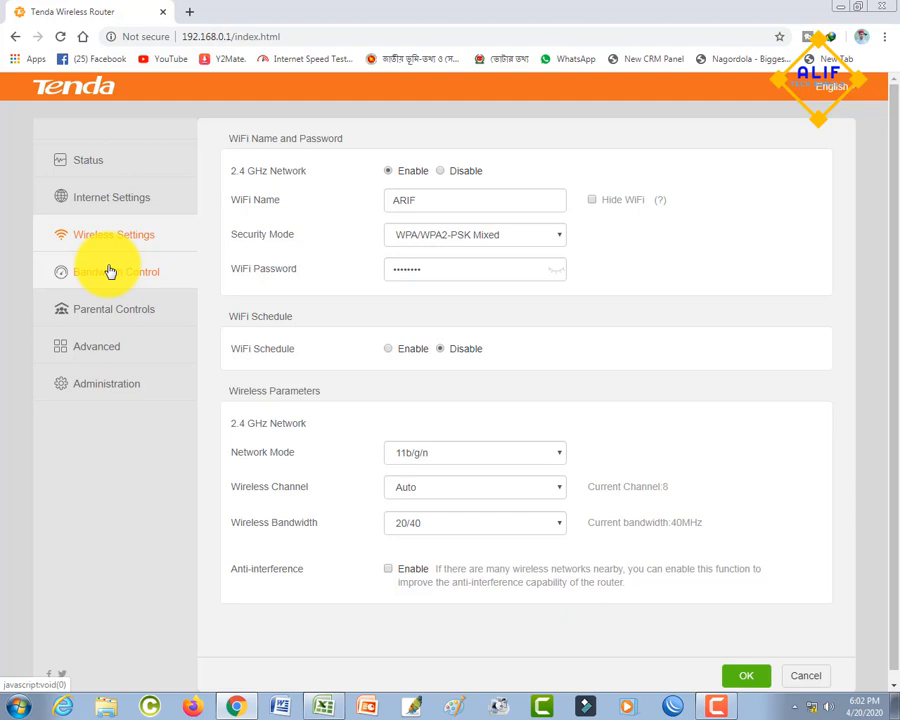
pyautogui.click(110, 272)
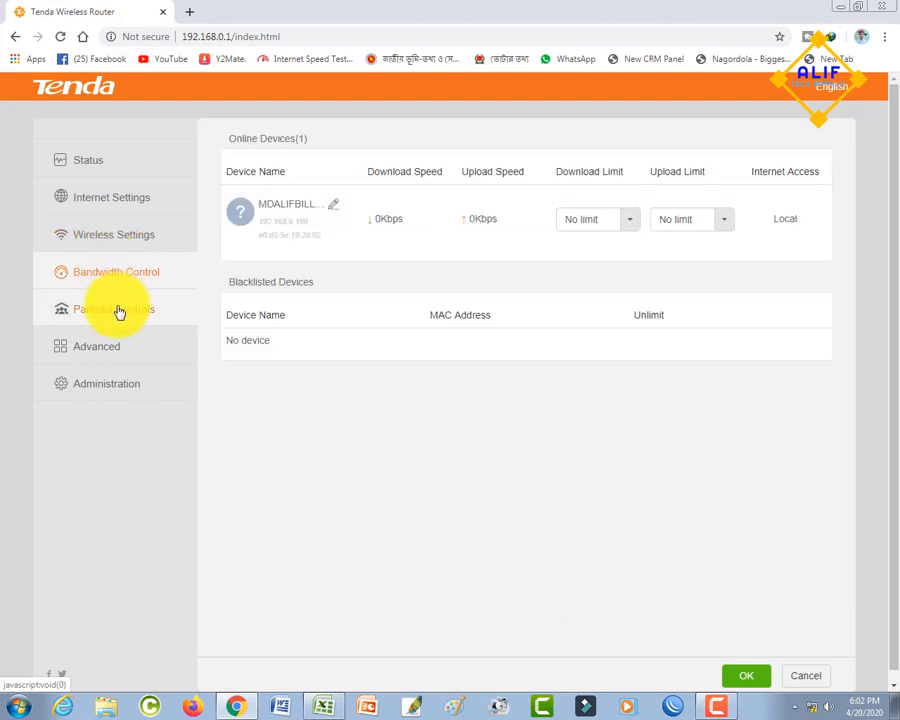
pyautogui.click(118, 312)
# - Open the Administration settings and examine the WAN, LAN, remote management, date and time, and device management sections
pyautogui.click(76, 388)
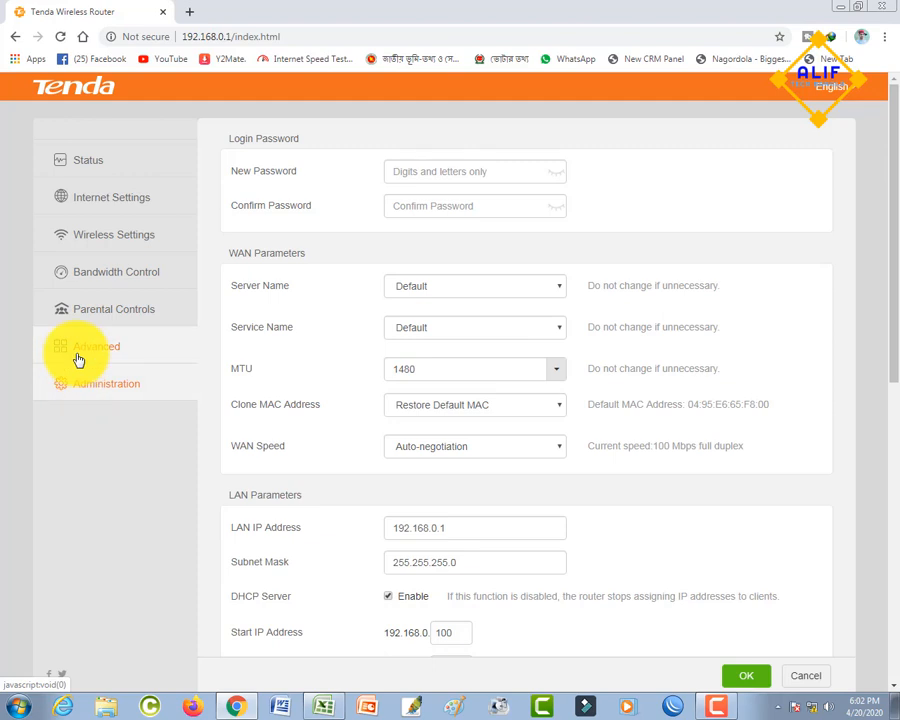
pyautogui.scroll(-2, 78, 360)
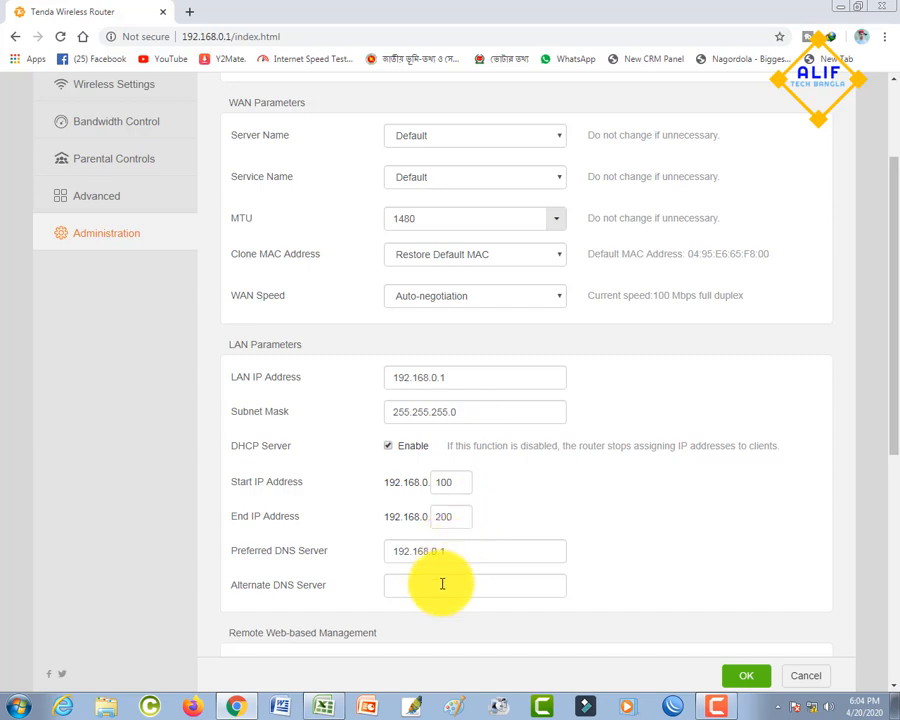
pyautogui.scroll(-2, 430, 583)
pyautogui.scroll(-2, 432, 584)
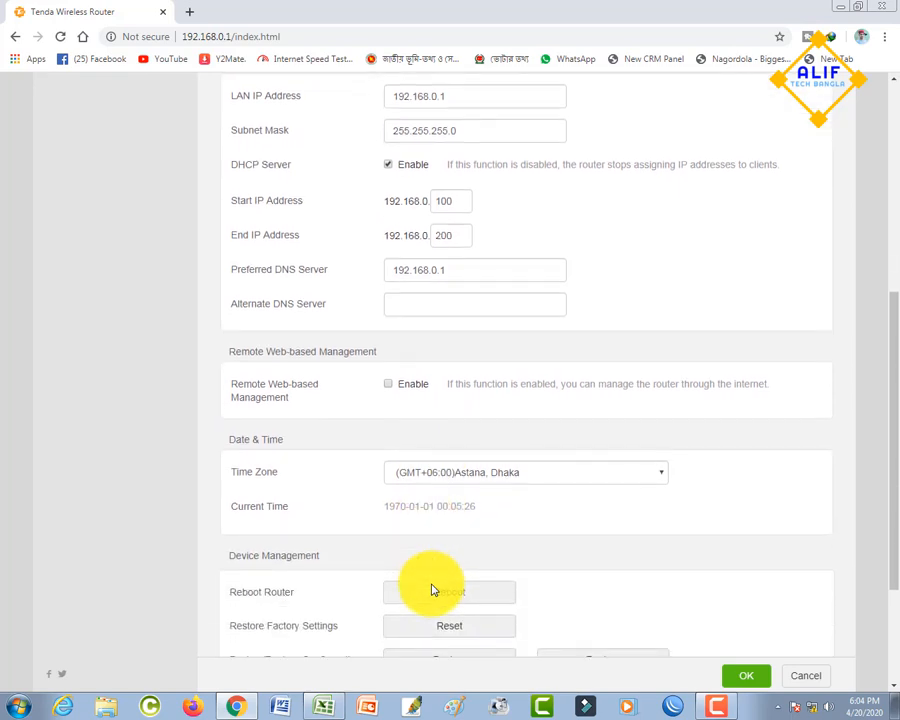
pyautogui.scroll(-2, 432, 590)
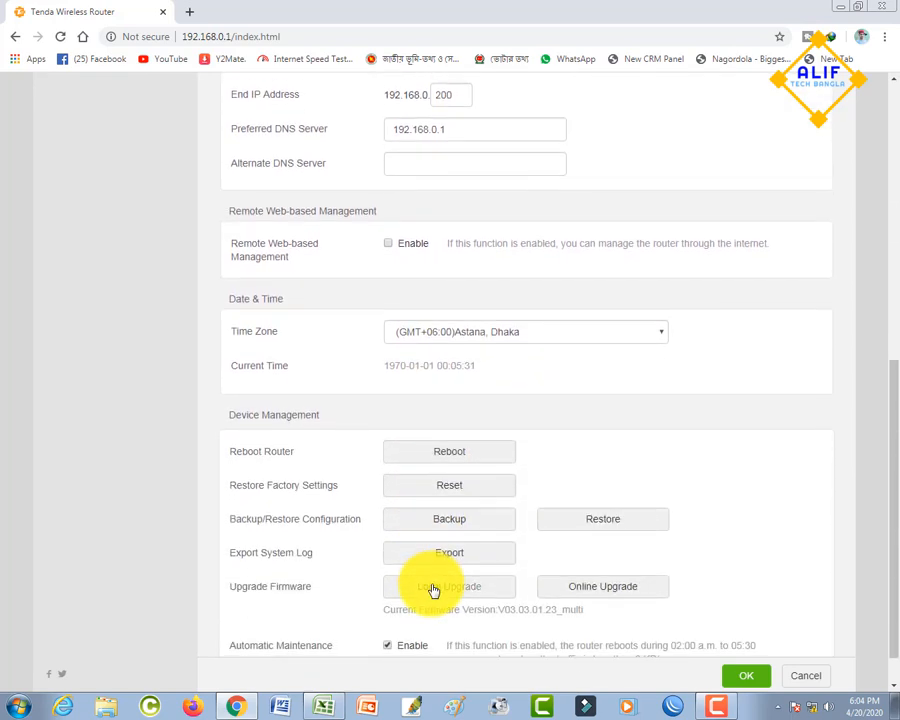
pyautogui.scroll(-1, 432, 590)
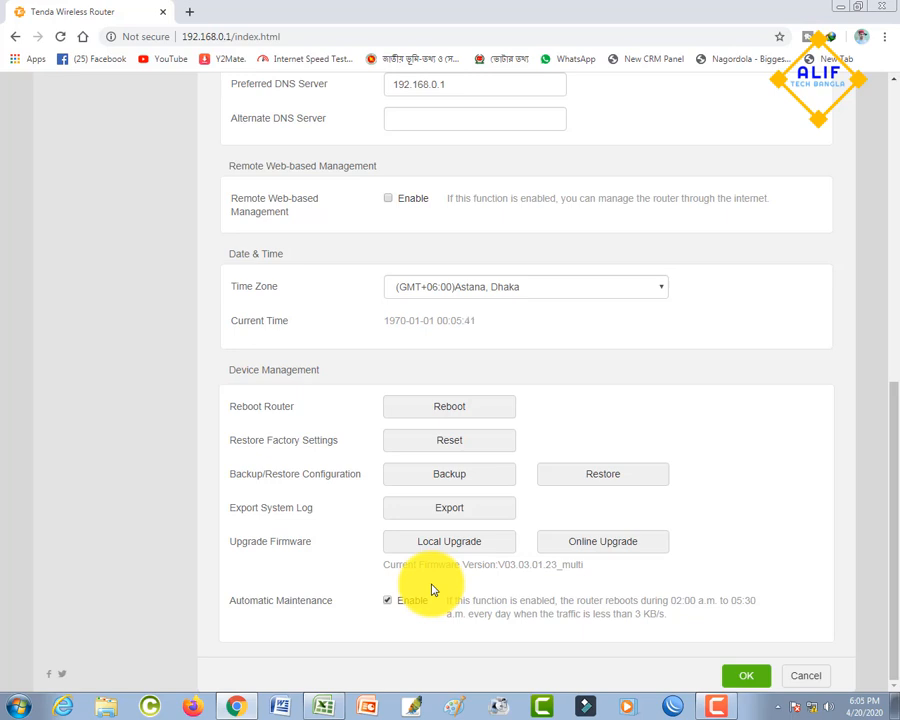
pyautogui.scroll(3, 432, 590)
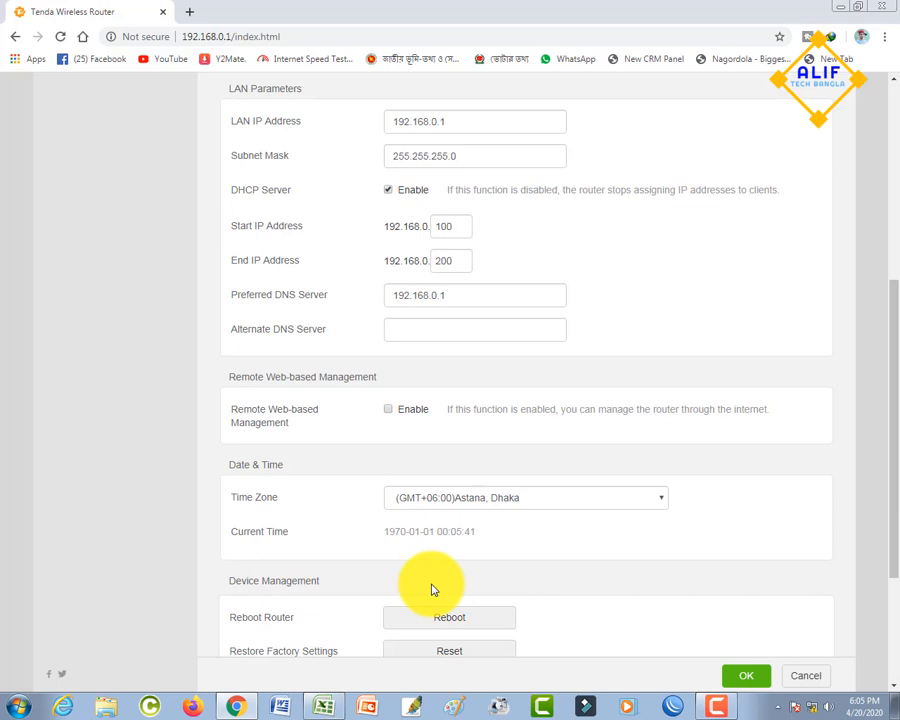
pyautogui.scroll(1, 432, 590)
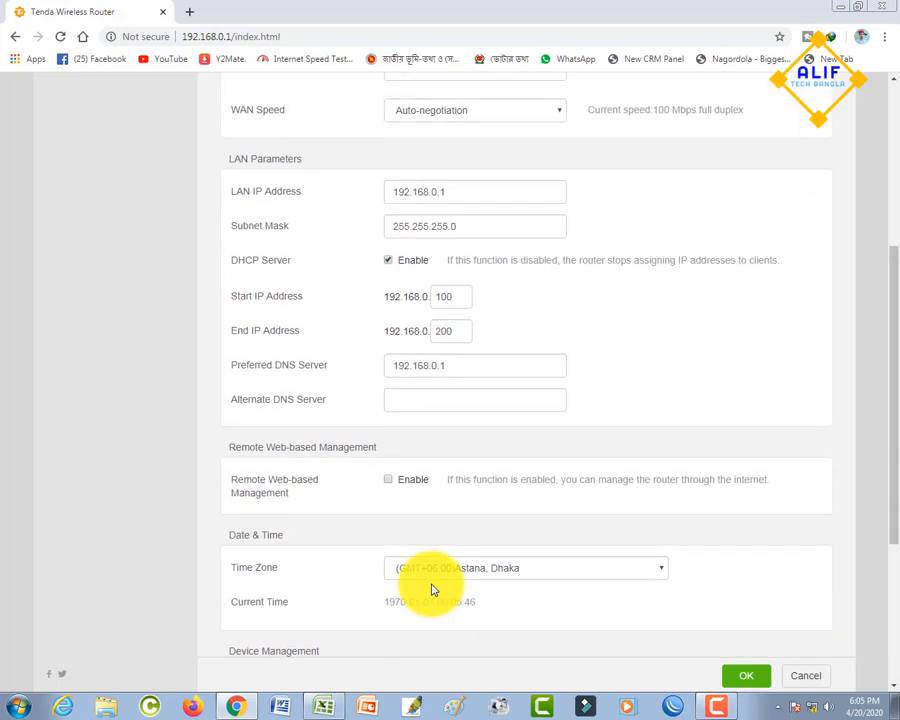
# - Replace the Preferred DNS Server in the LAN parameters with 45.125.222.158
pyautogui.scroll(-1, 410, 420)
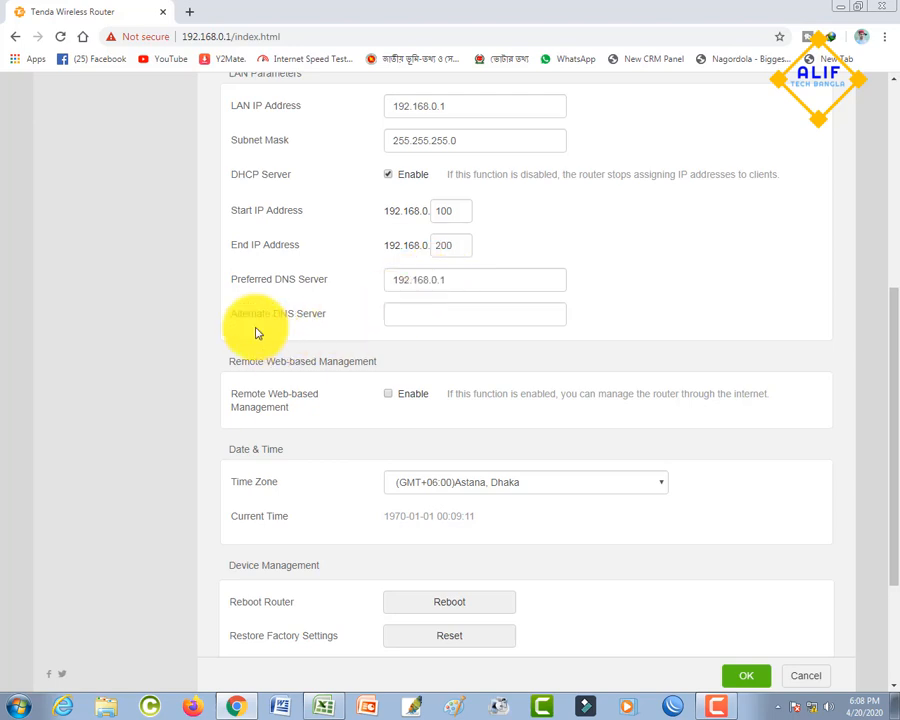
pyautogui.moveTo(460, 281); pyautogui.dragTo(307, 287)
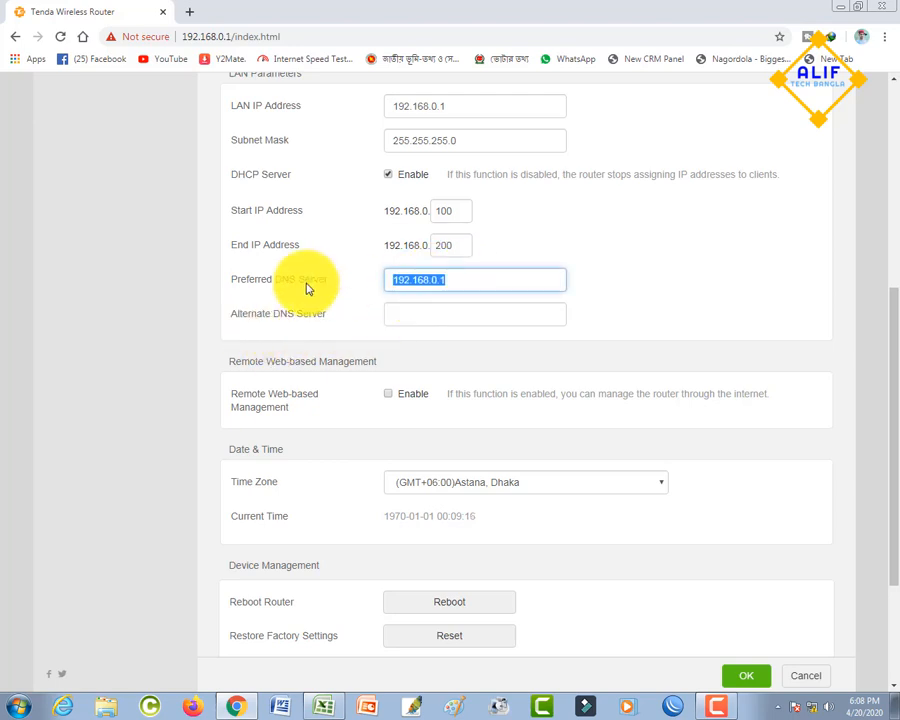
pyautogui.press('BackSpace')
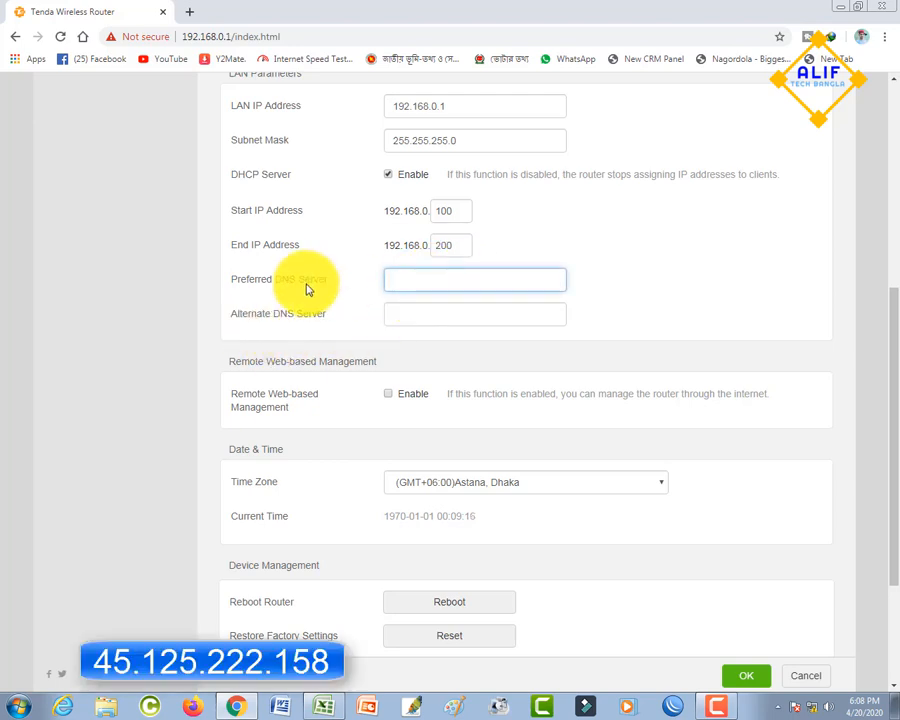
pyautogui.write('45.125.222.158')
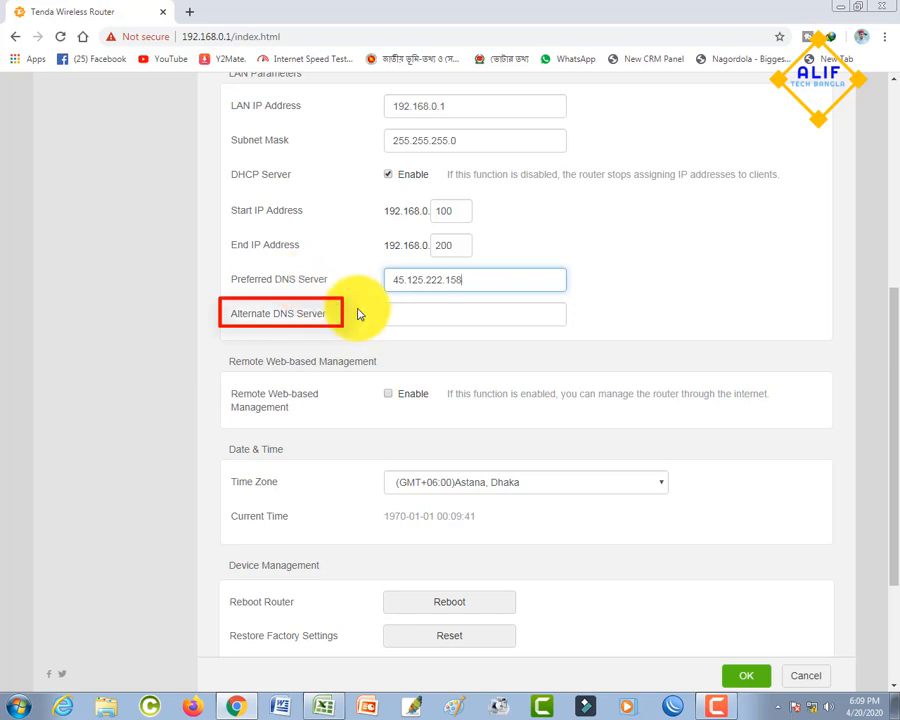
# - Set the Alternate DNS Server to 8.8.8.8 and save the administration settings
pyautogui.click(403, 317)
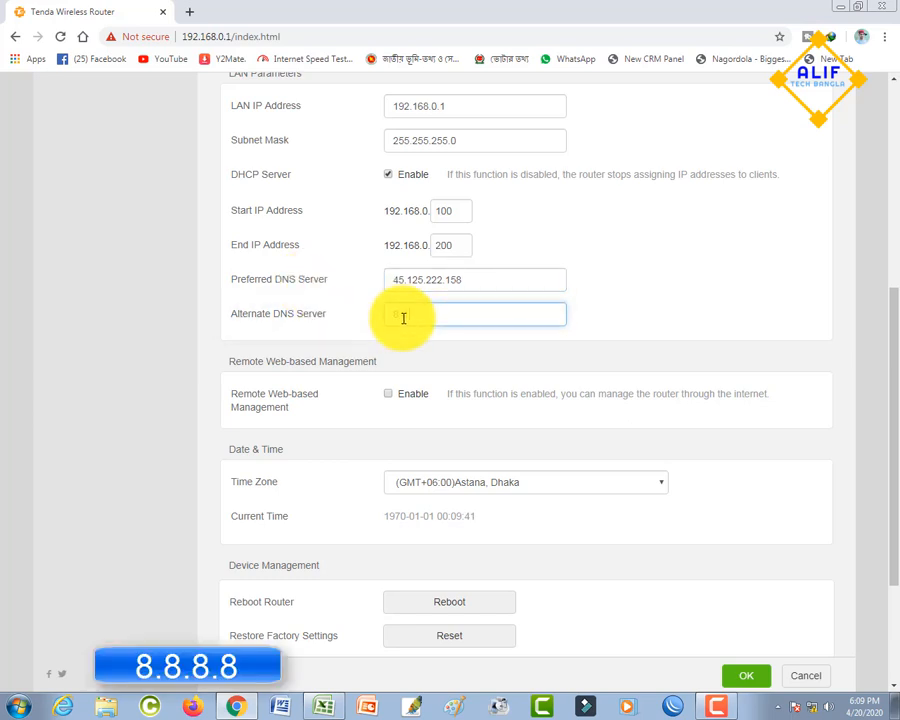
pyautogui.write('8.8.8.8')
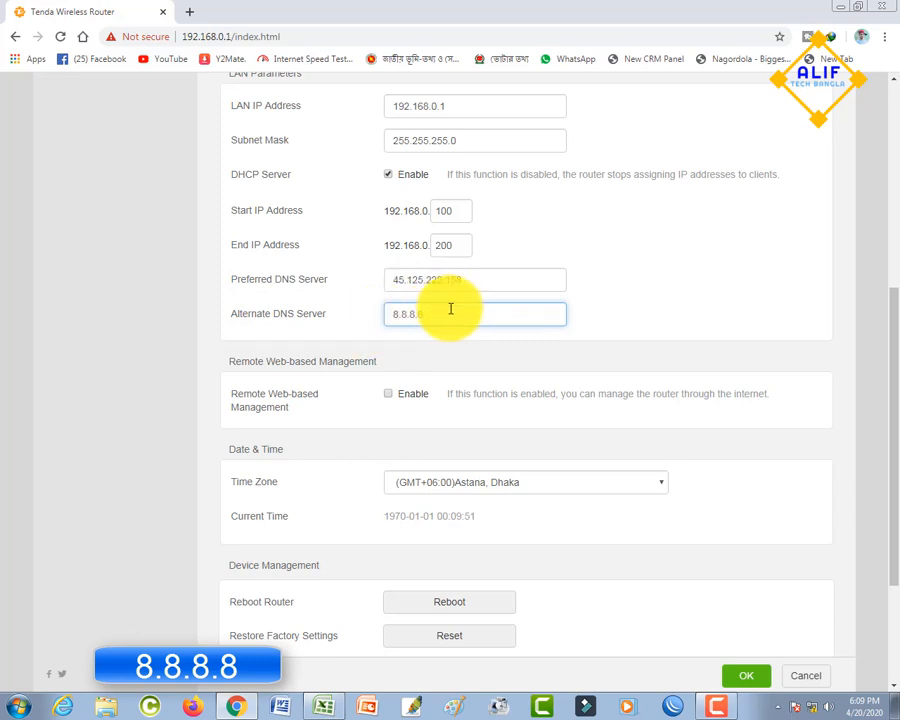
pyautogui.scroll(-3, 476, 396)
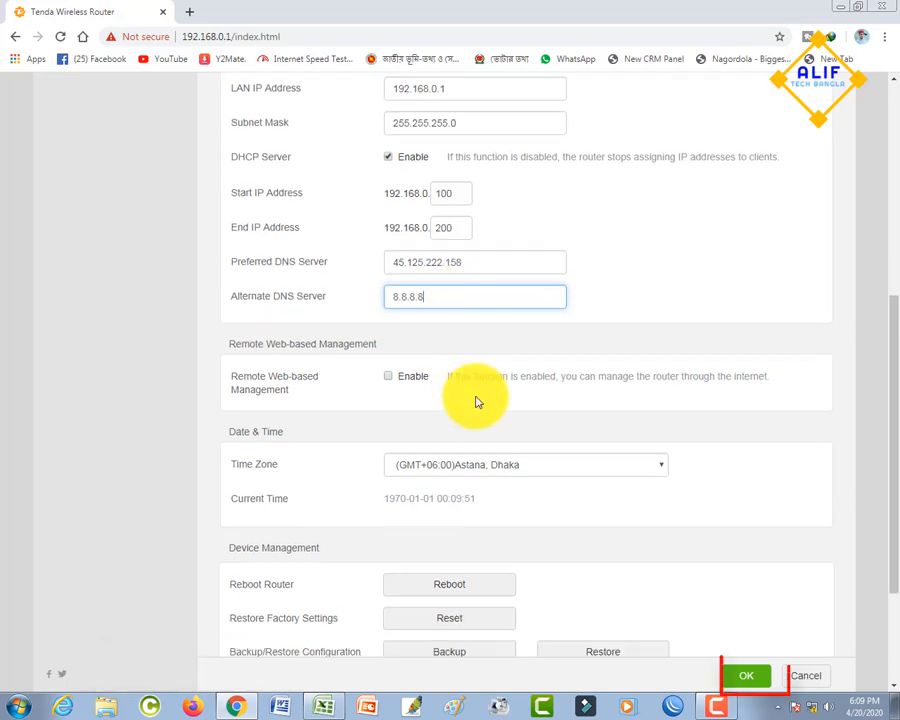
pyautogui.click(751, 680)
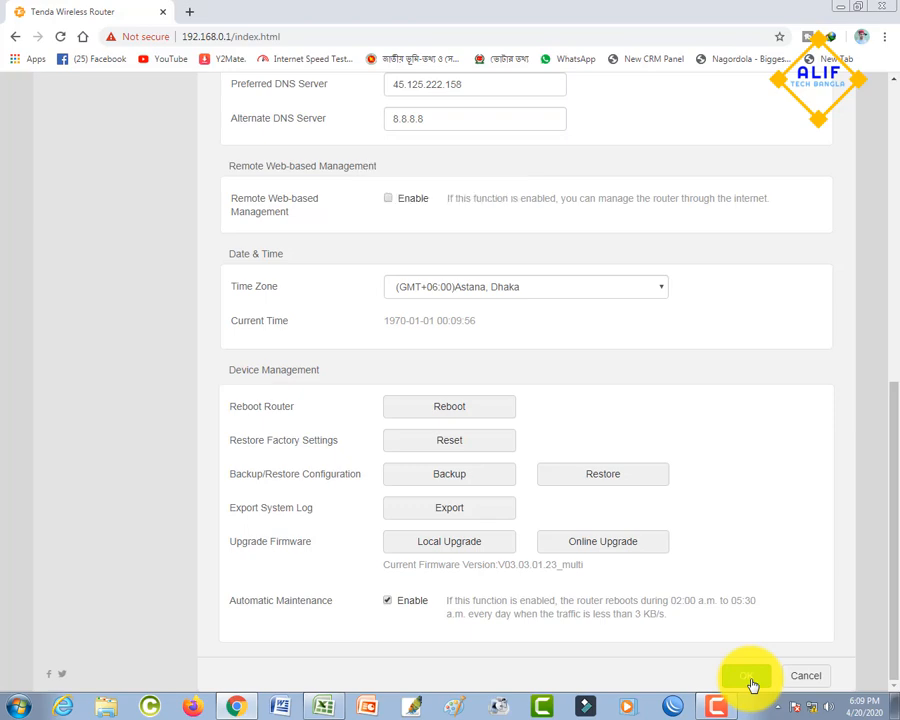
pyautogui.scroll(6, 752, 685)
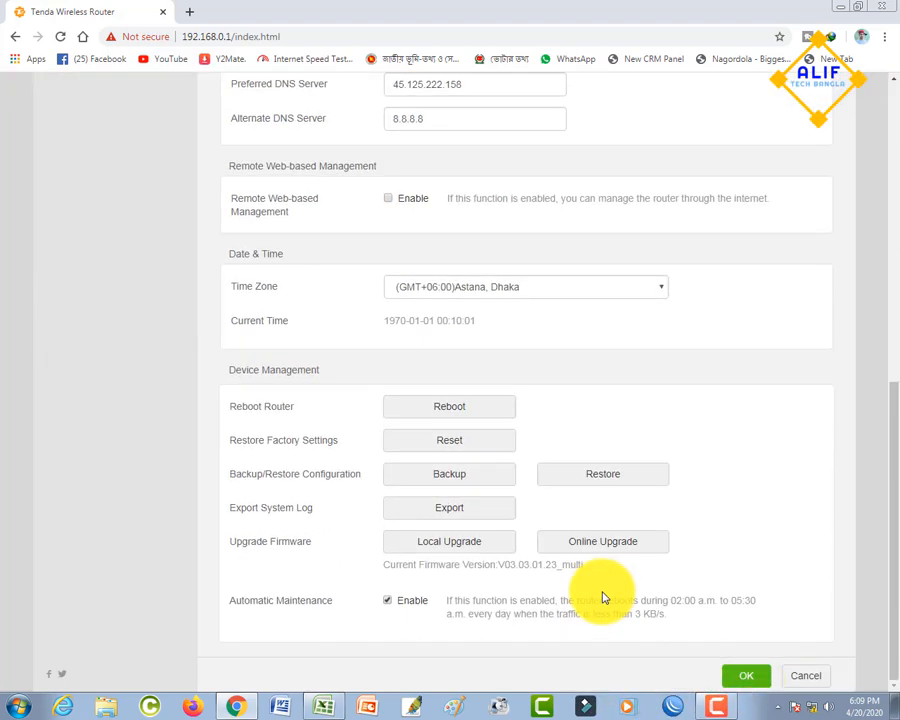
# - Reboot the router, confirm the restart, and check the Internet connection status
pyautogui.click(459, 410)
pyautogui.click(535, 112)
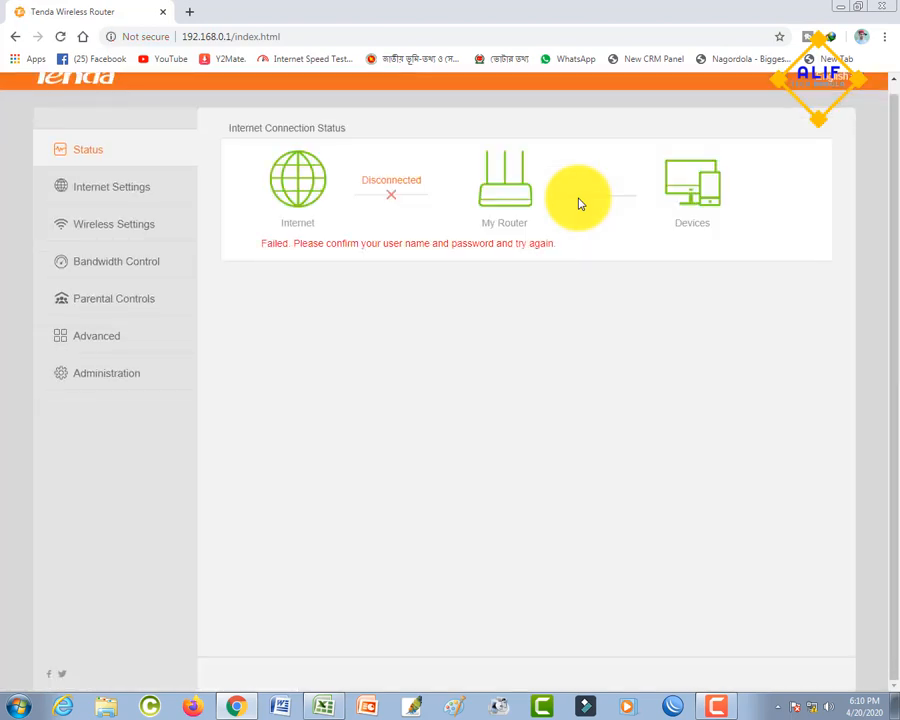
pyautogui.scroll(1, 505, 288)
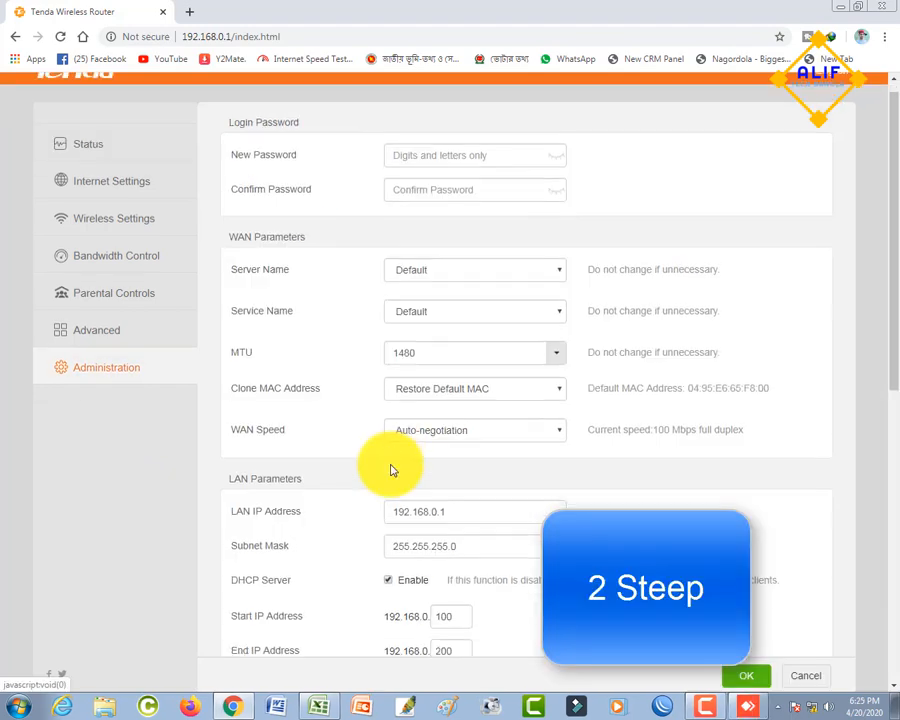
# - Set the Preferred DNS Server in the LAN parameters to 45.125.222.187 and save the administration settings
pyautogui.scroll(-5, 392, 468)
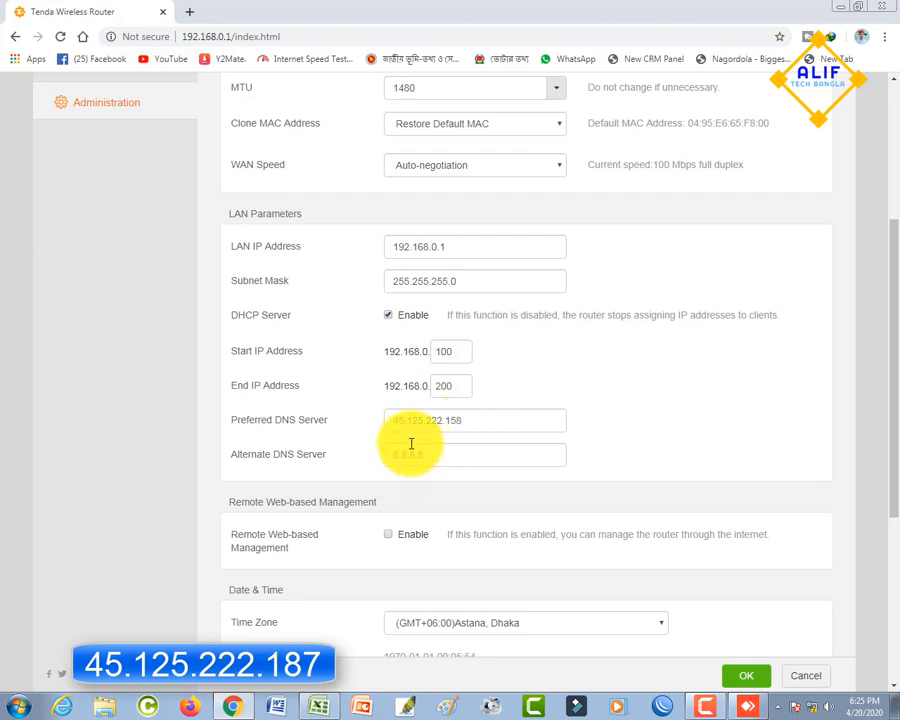
pyautogui.click(465, 420)
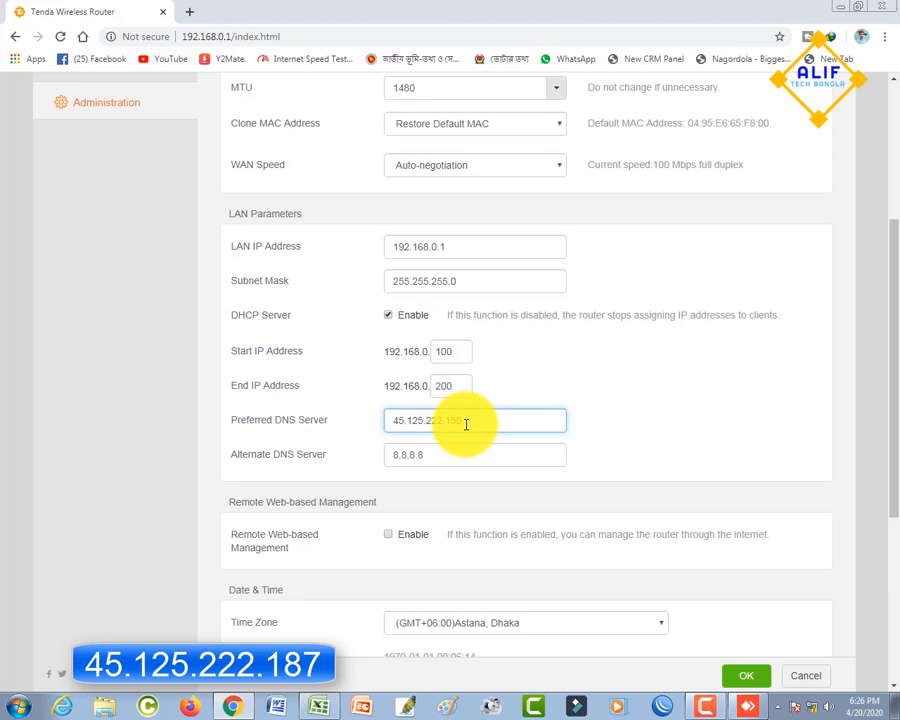
pyautogui.press('BackSpace')
pyautogui.press('BackSpace')
pyautogui.press('BackSpace')
pyautogui.write('1')
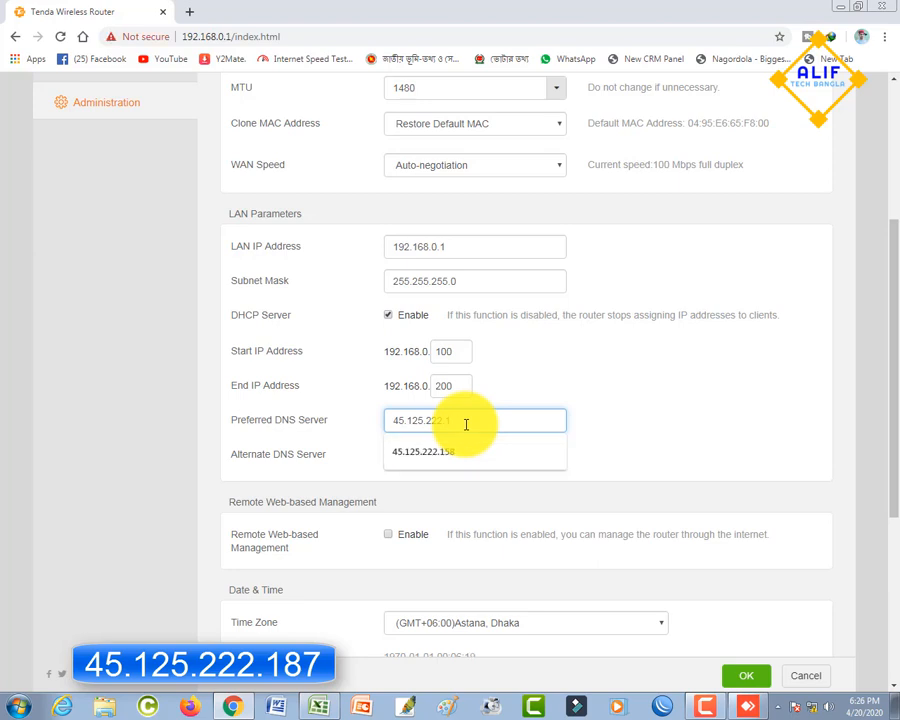
pyautogui.write('8')
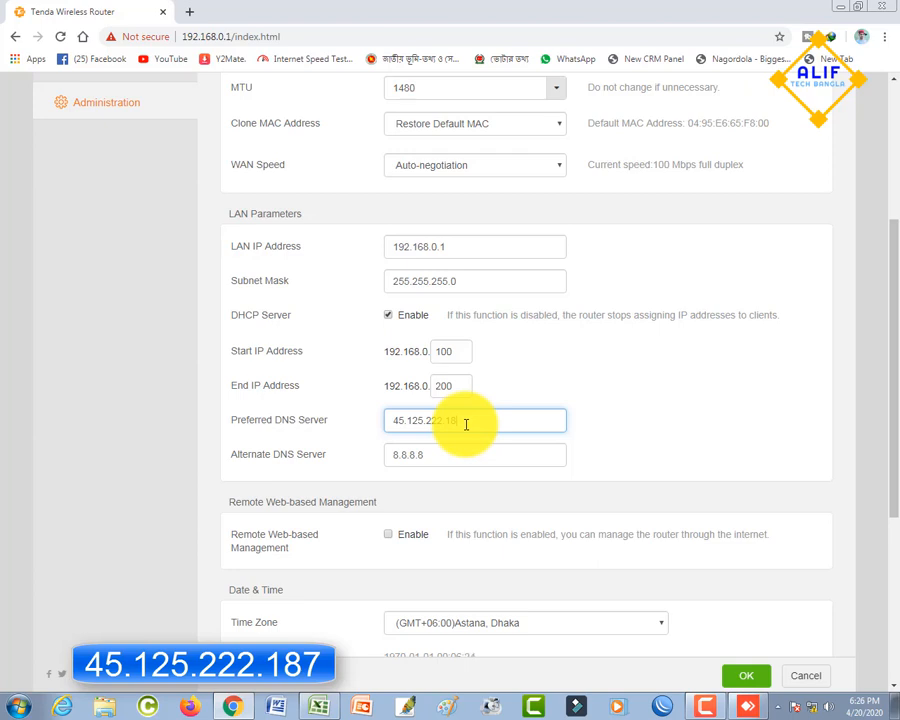
pyautogui.write('7')
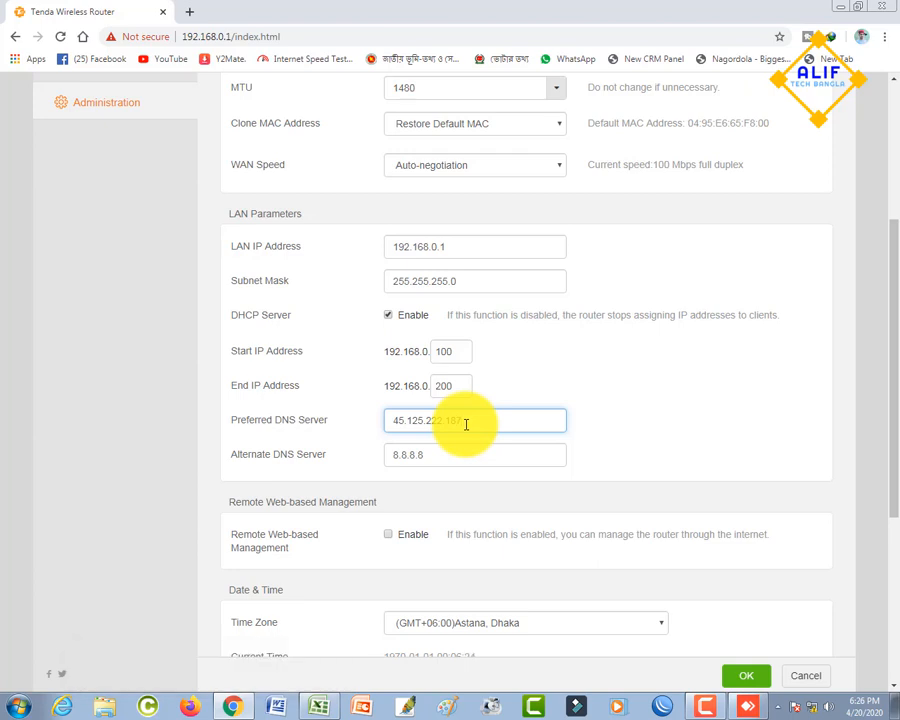
pyautogui.scroll(-2, 474, 430)
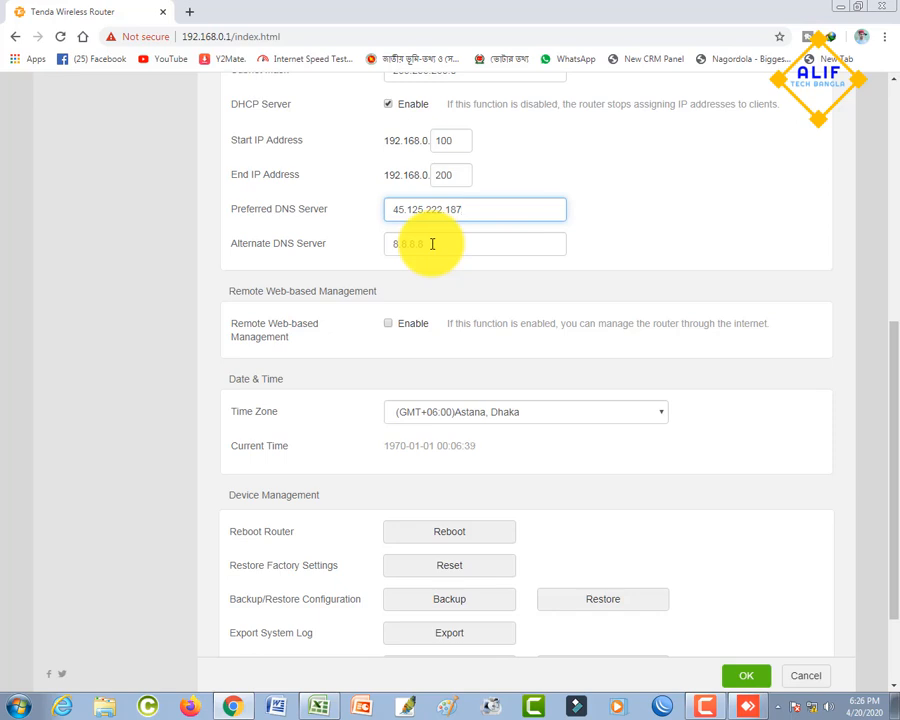
pyautogui.click(756, 683)
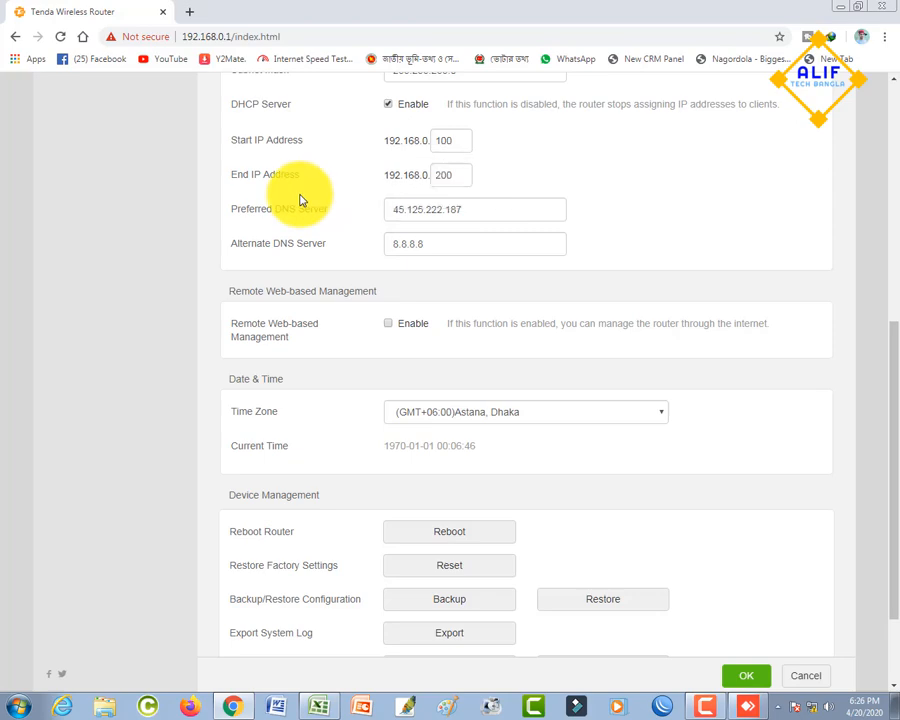
# - Reboot the router from the device management settings to apply the saved DNS change
pyautogui.scroll(5, 300, 210)
pyautogui.scroll(-6, 416, 612)
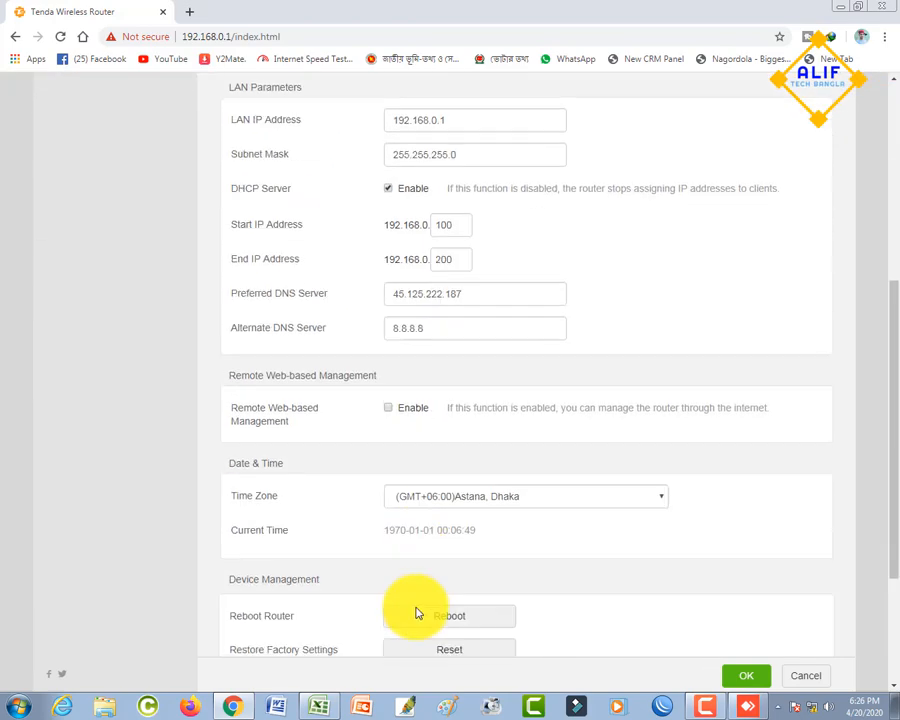
pyautogui.scroll(-1, 419, 612)
pyautogui.click(450, 405)
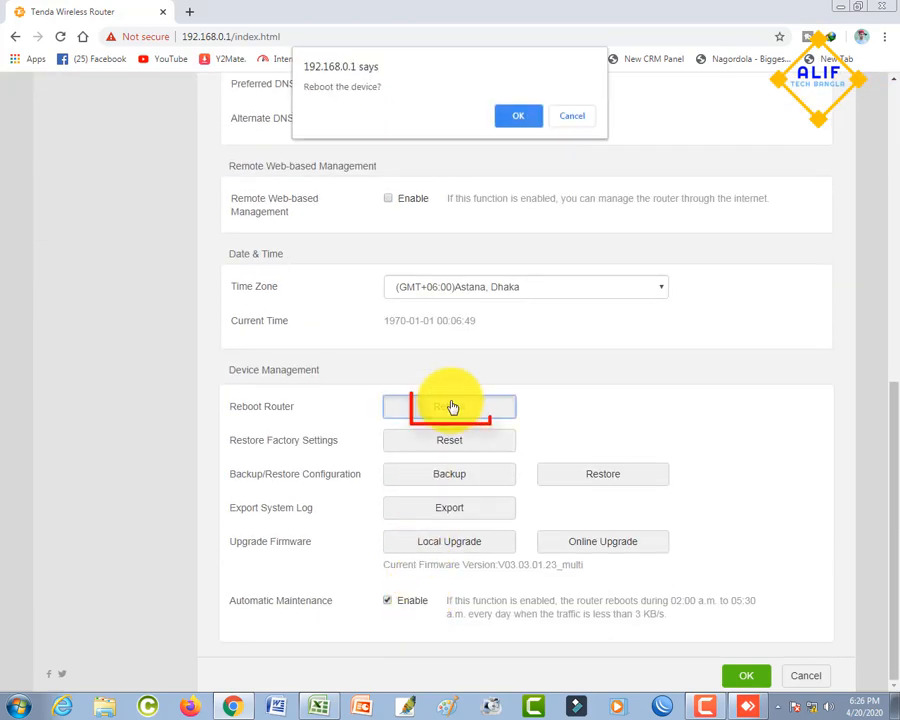
pyautogui.click(520, 115)
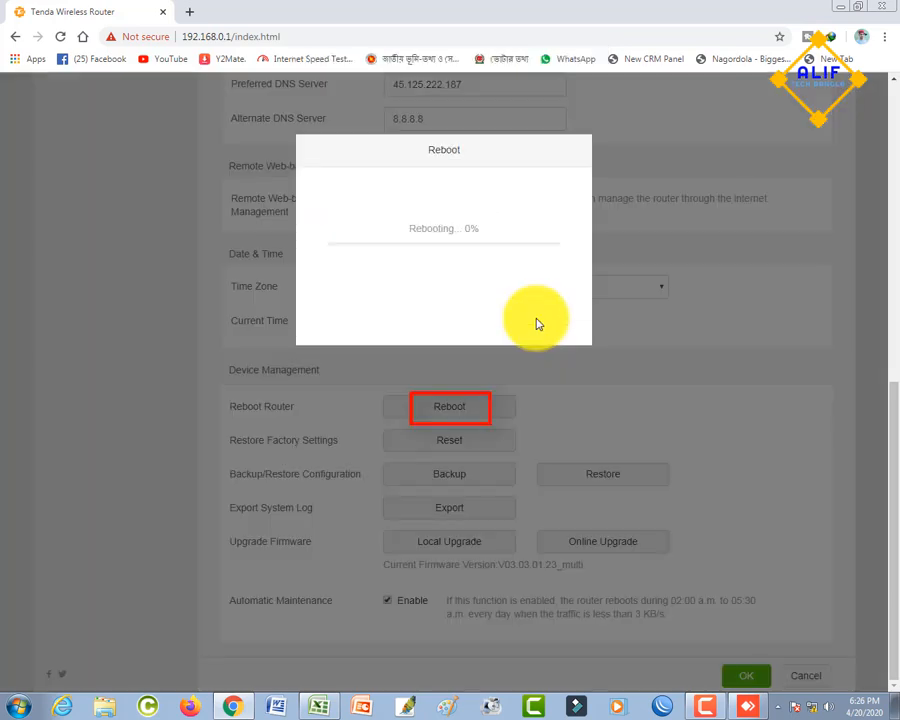